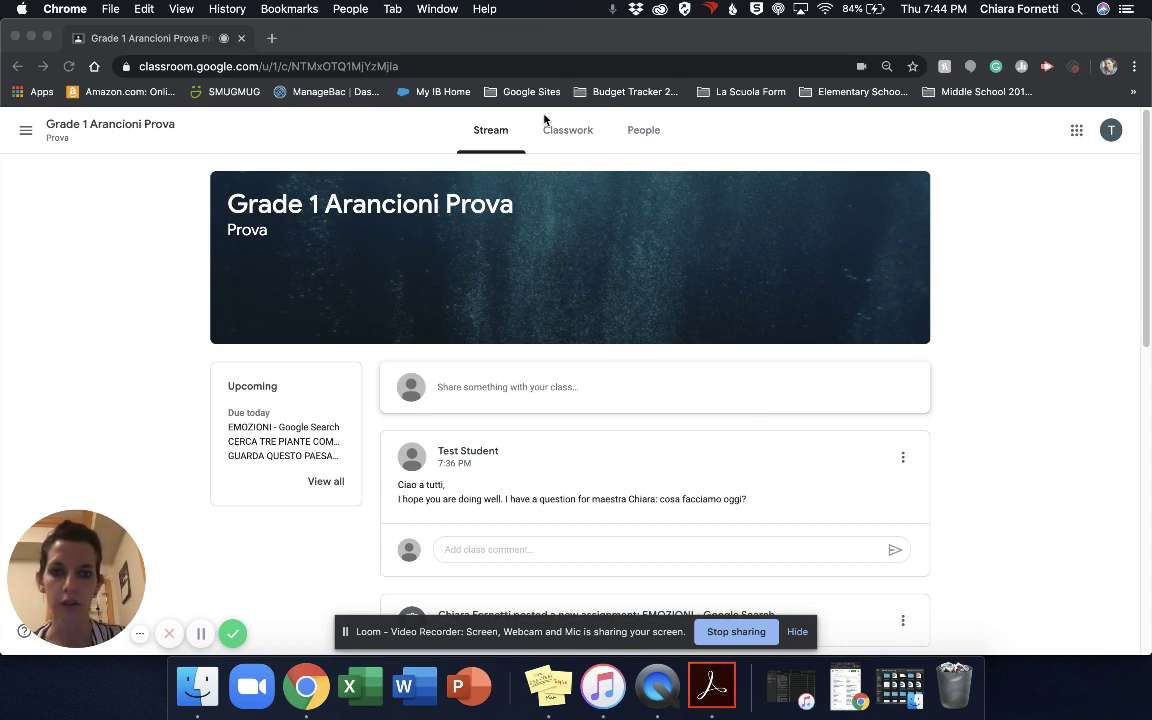
Open the class's Classwork page and look through the assignments listed under each topic down to ITALIANO.
click(565, 137)
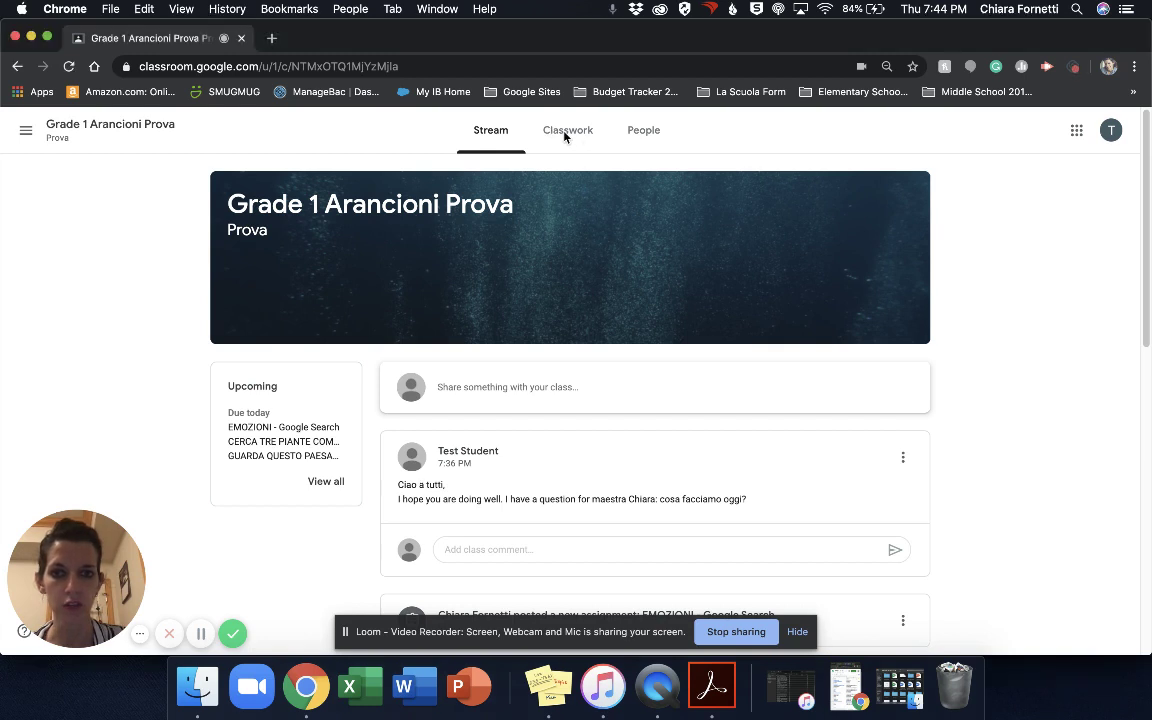
click(566, 134)
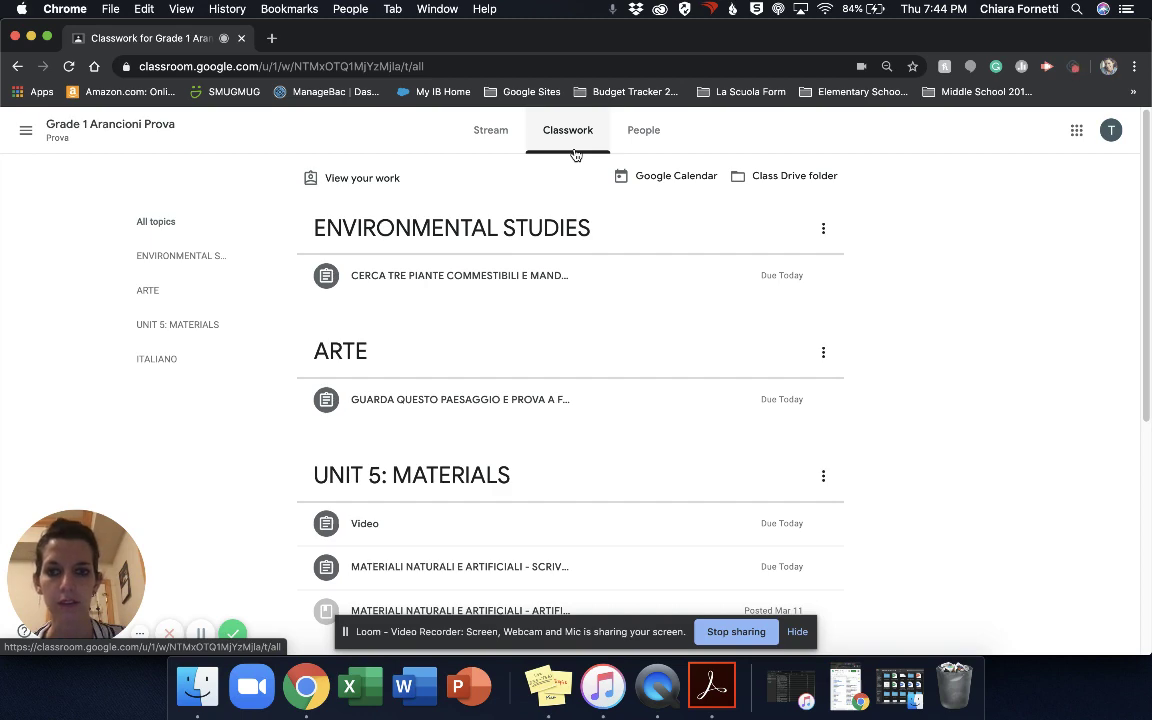
scroll(555, 290, down, 5)
scroll(555, 290, up, 5)
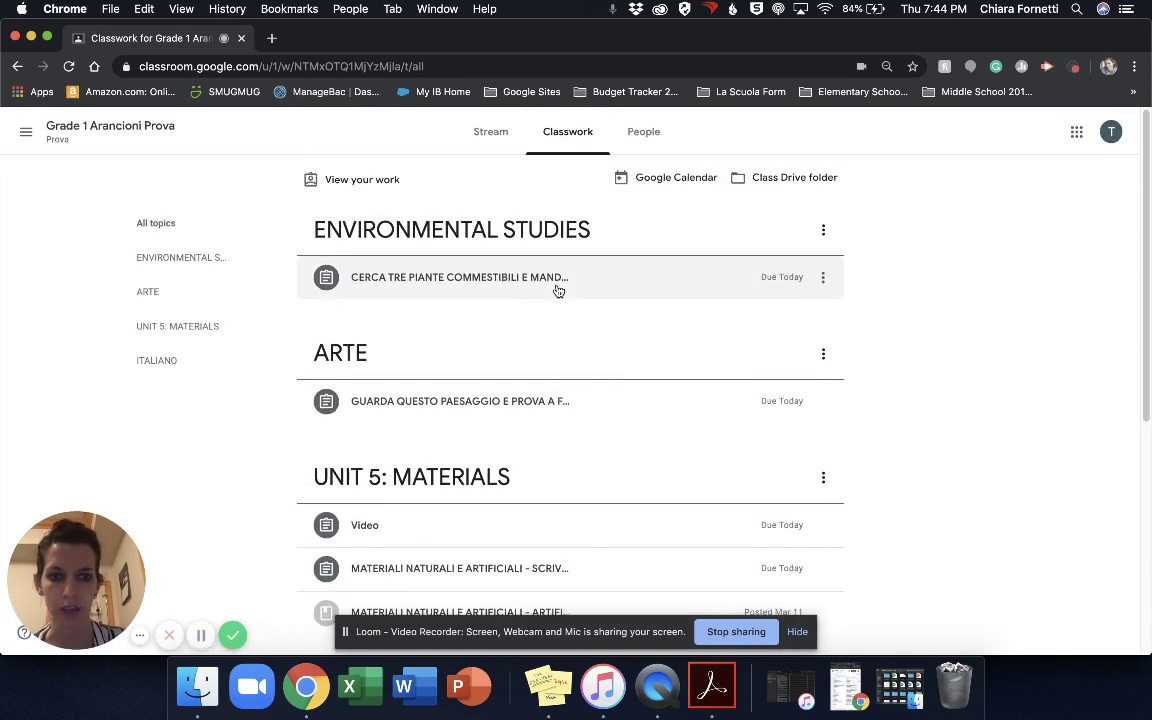
scroll(556, 289, down, 1)
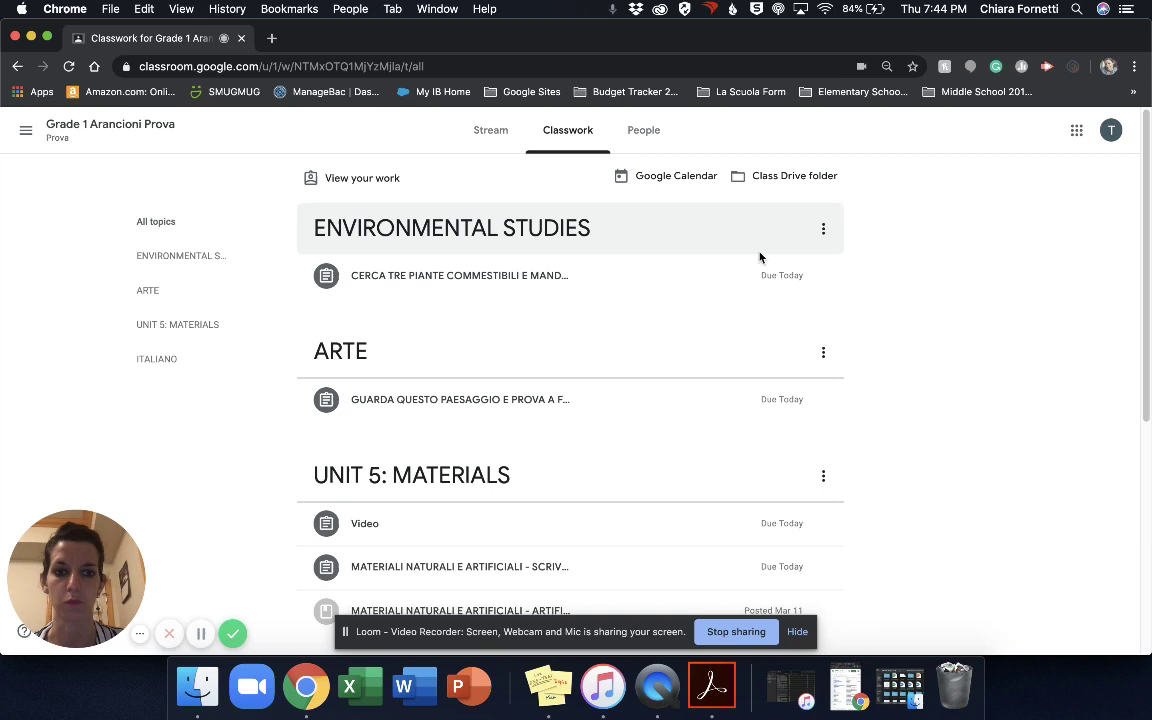
scroll(765, 285, down, 1)
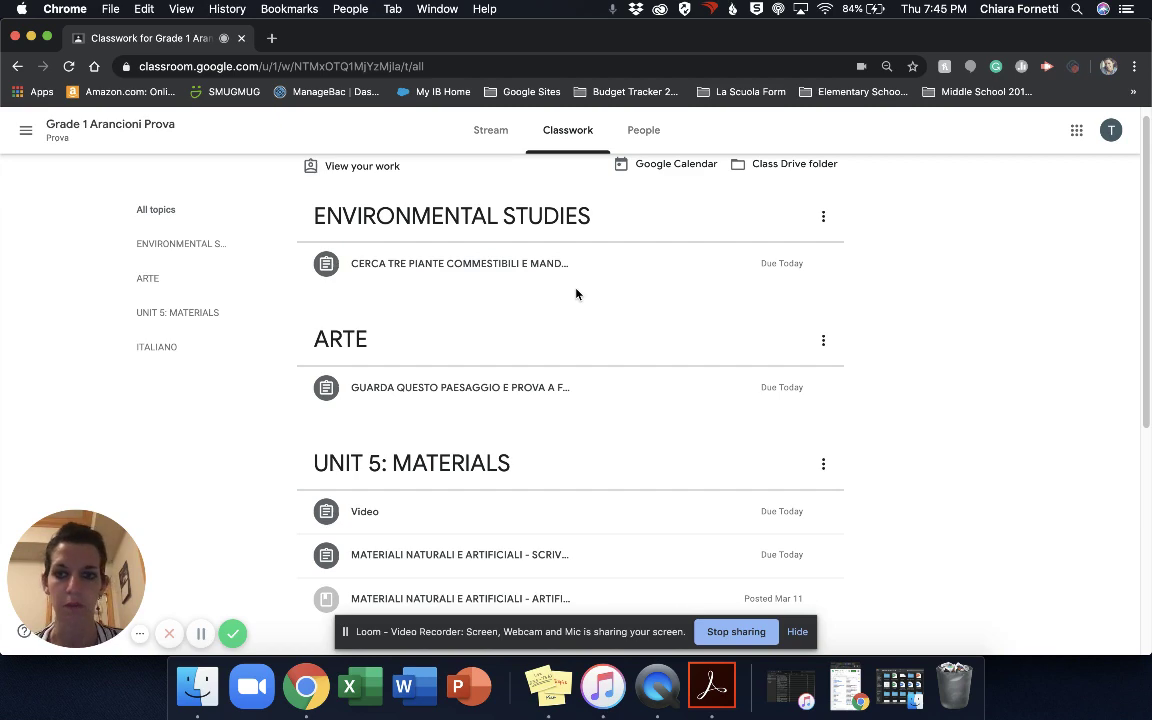
scroll(576, 293, down, 1)
scroll(576, 293, down, 3)
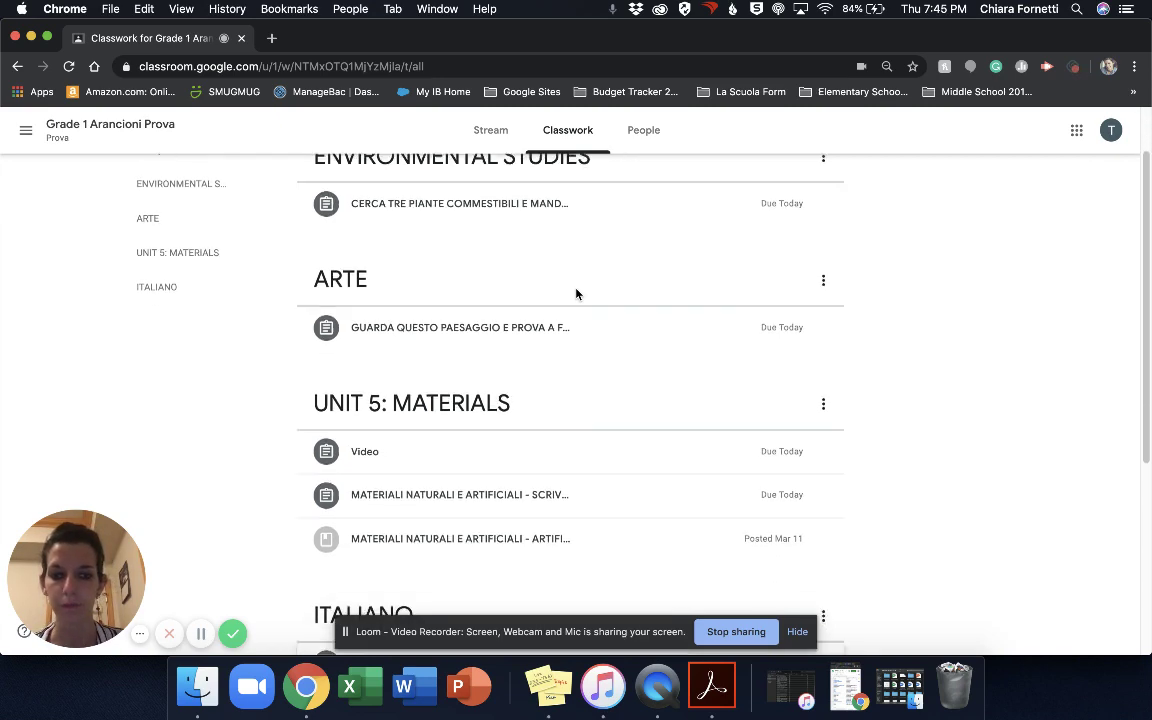
scroll(576, 293, down, 2)
scroll(577, 295, down, 3)
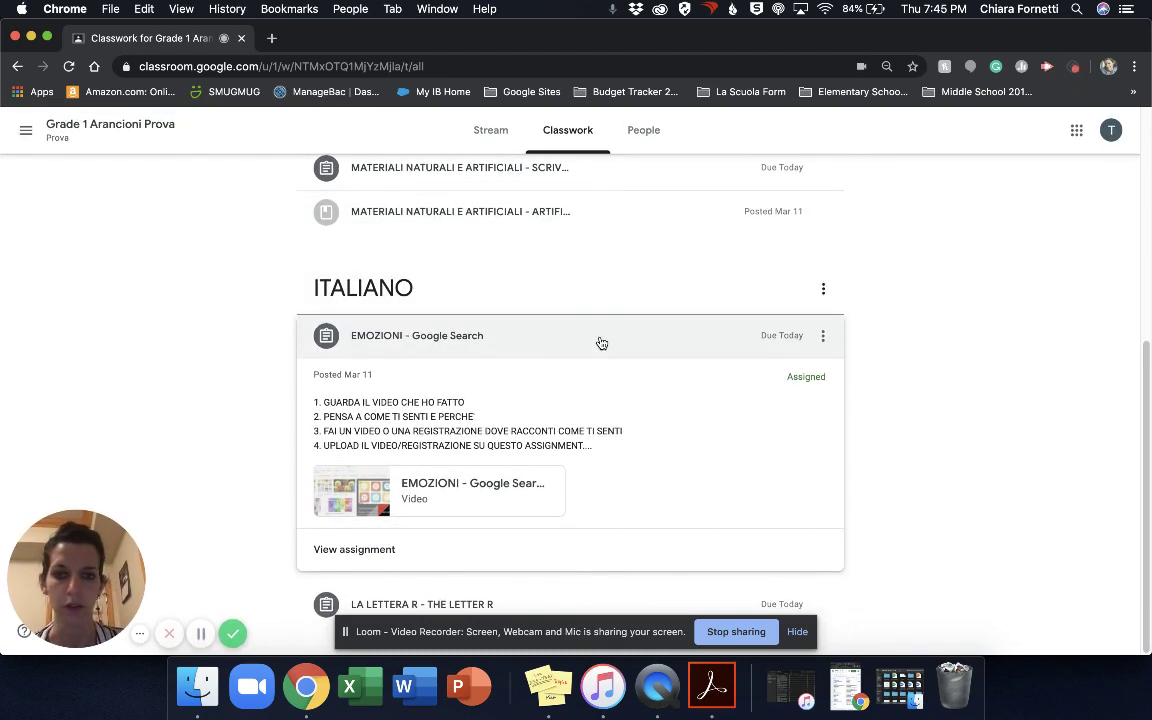
Open the full details of the EMOZIONI - Google Search assignment under the ITALIANO topic.
click(599, 342)
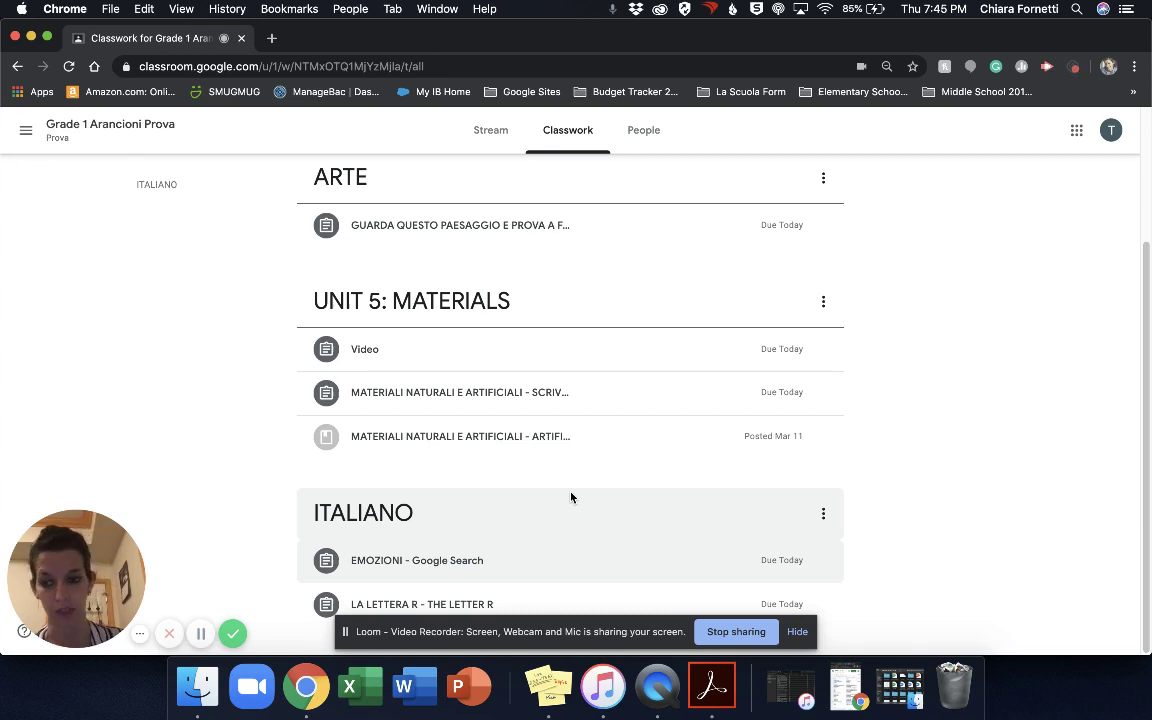
click(553, 557)
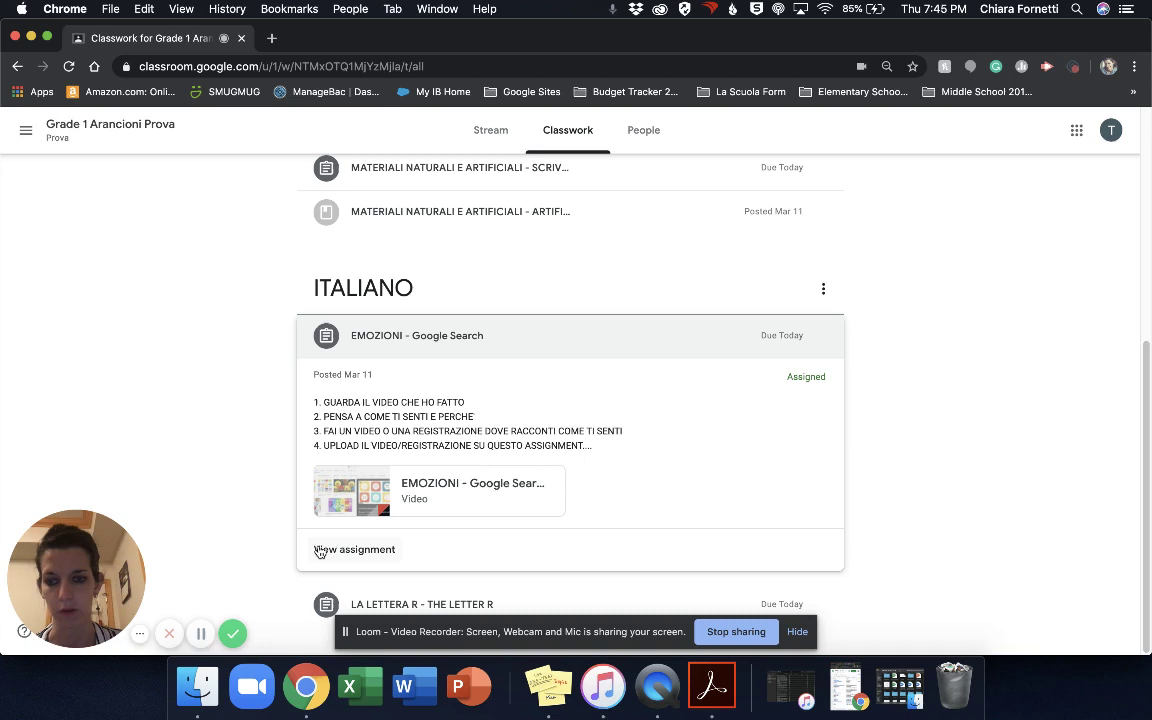
click(352, 550)
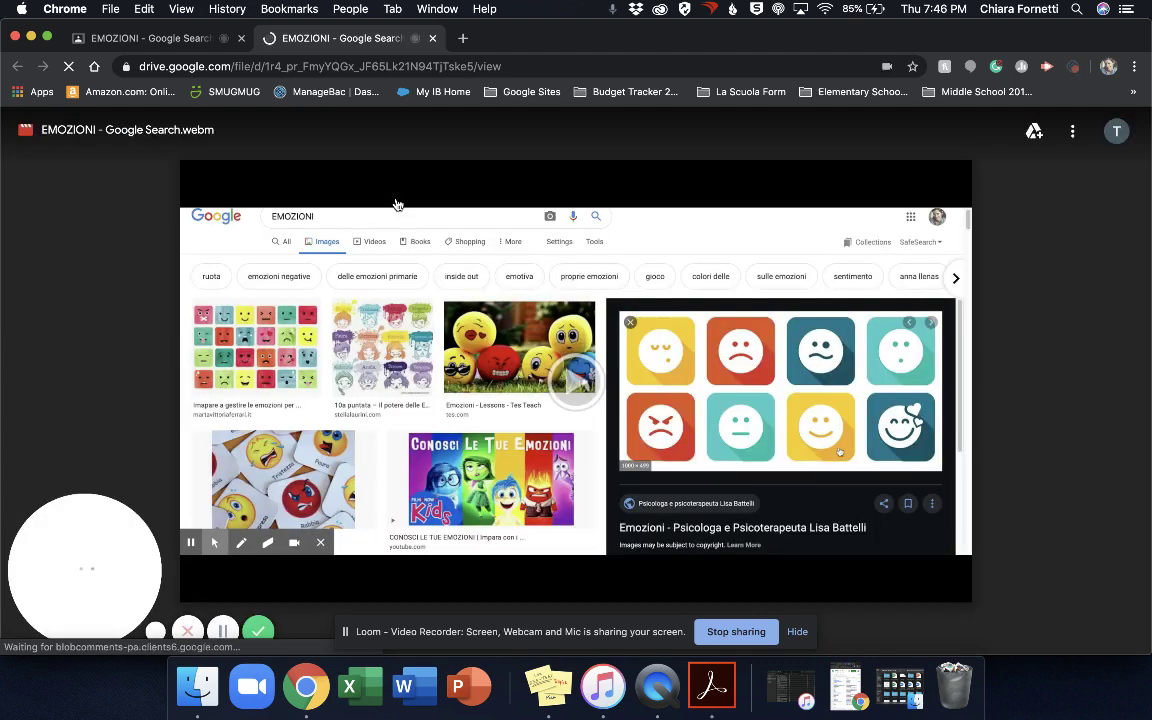
Play the assignment's attached EMOZIONI video, skip ahead to 0:24 and further on, and close it to return to the assignment.
click(573, 398)
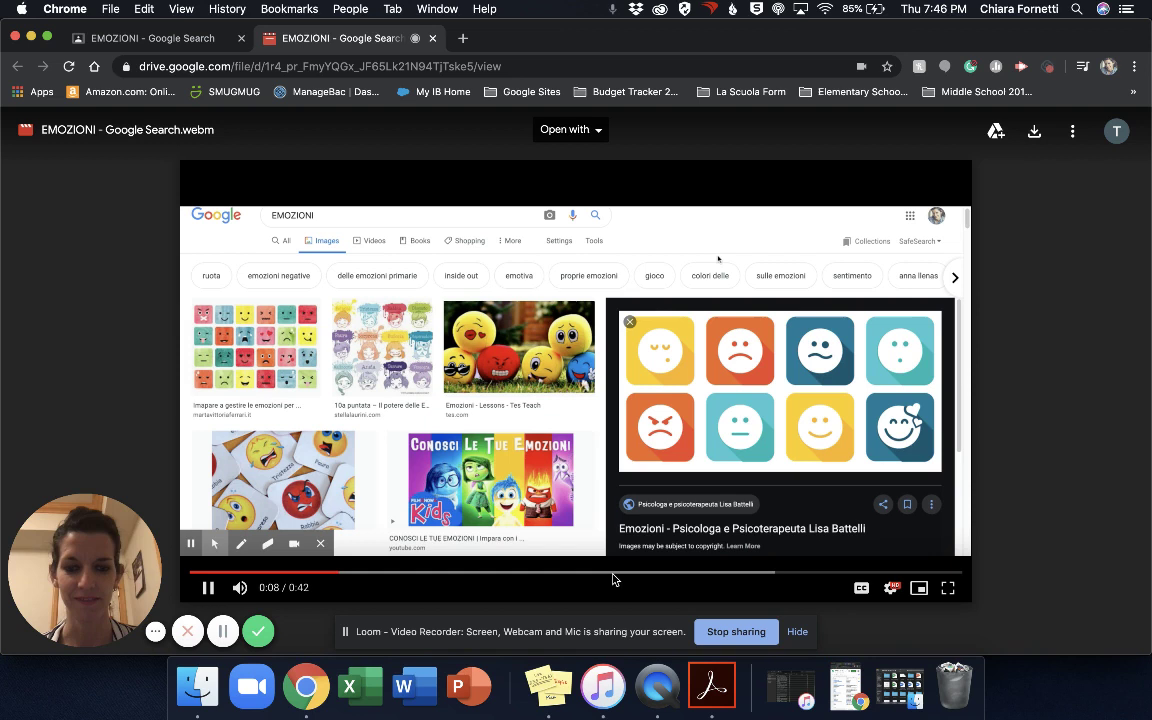
click(645, 574)
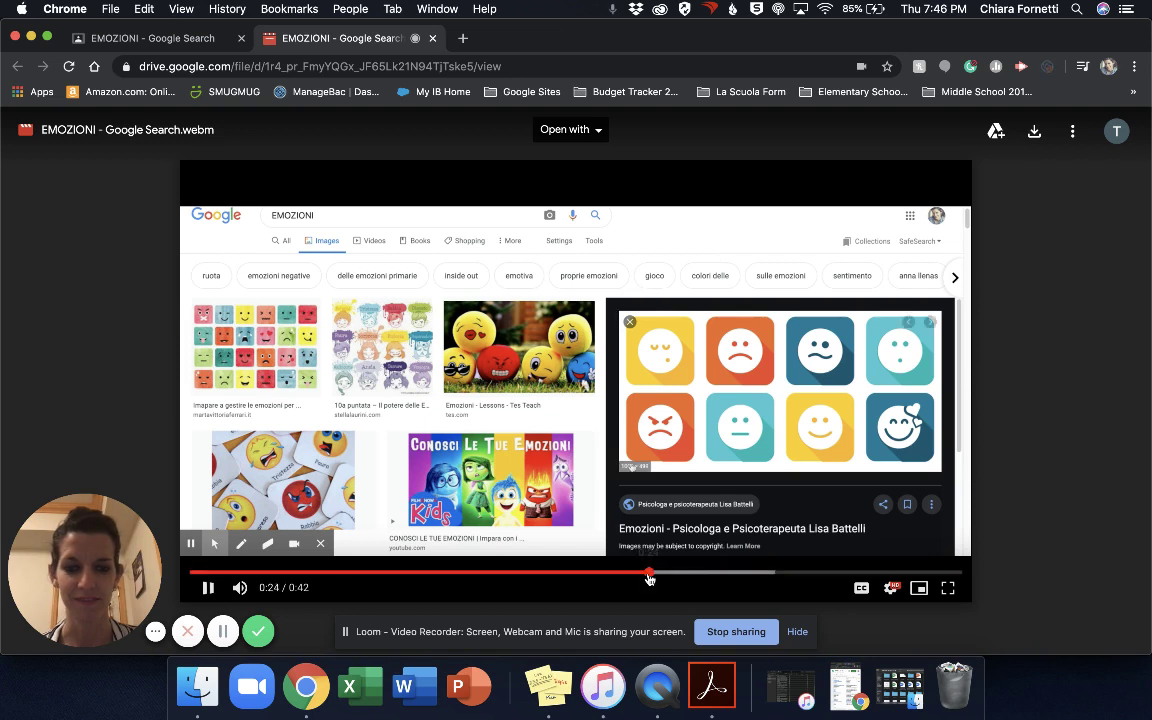
click(733, 576)
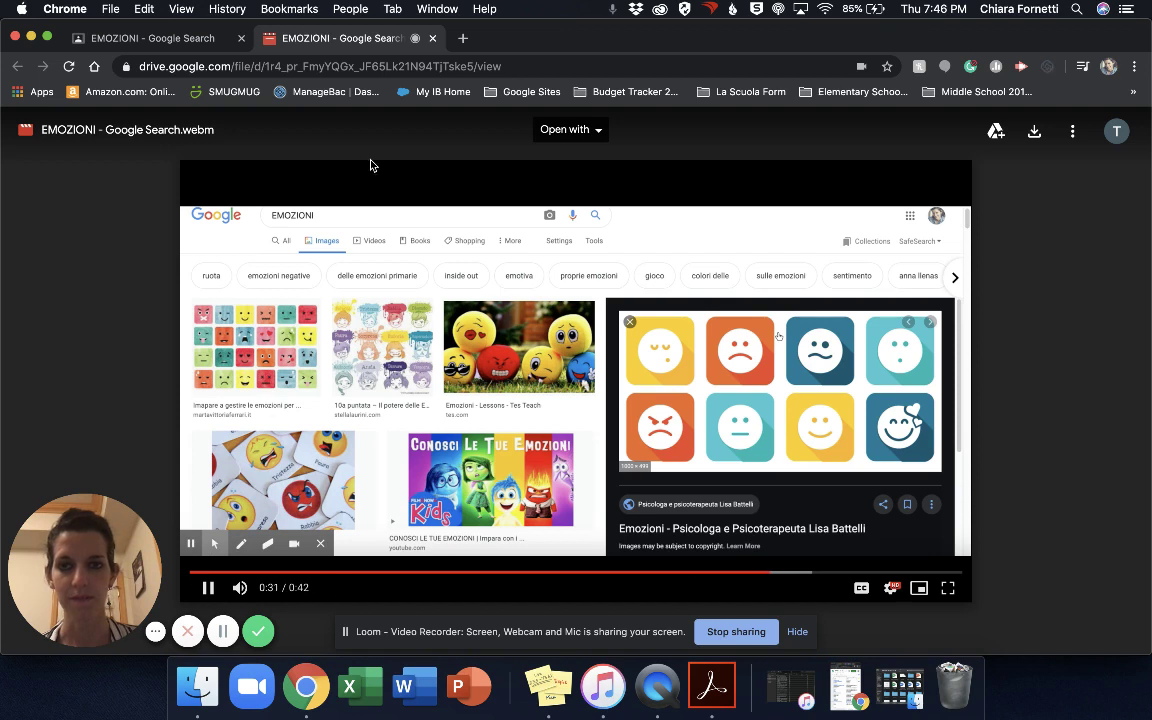
click(433, 38)
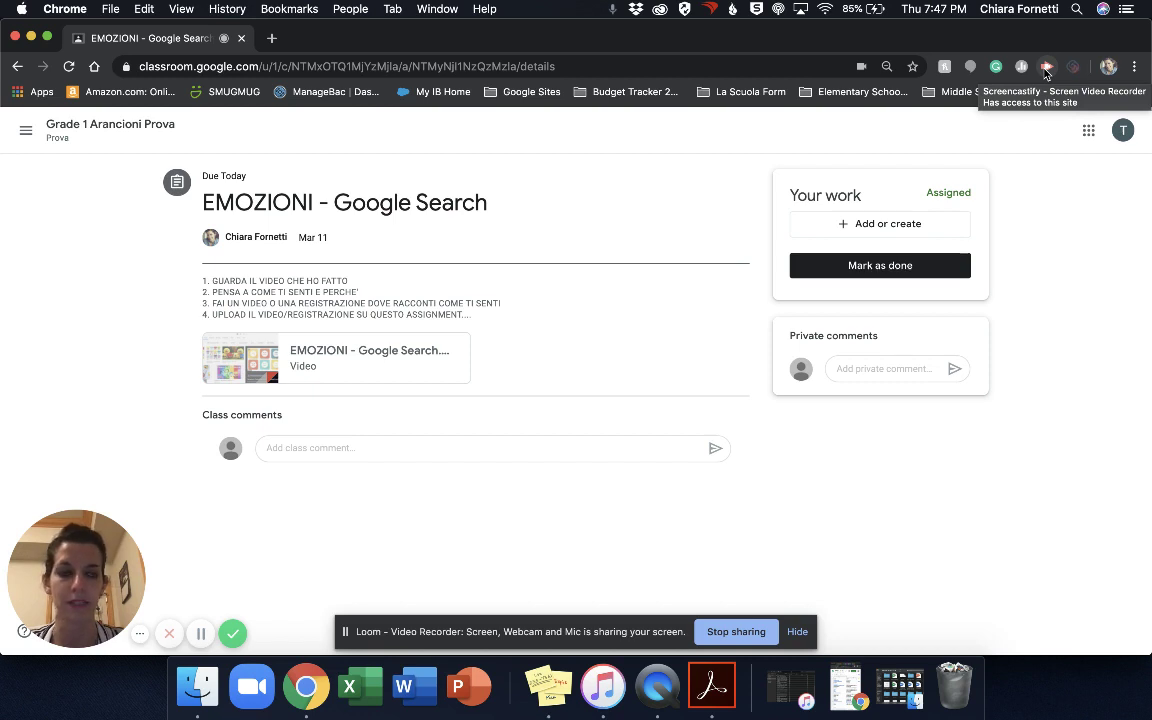
View the Screencastify extension's recording options and dismiss them without recording.
click(1046, 68)
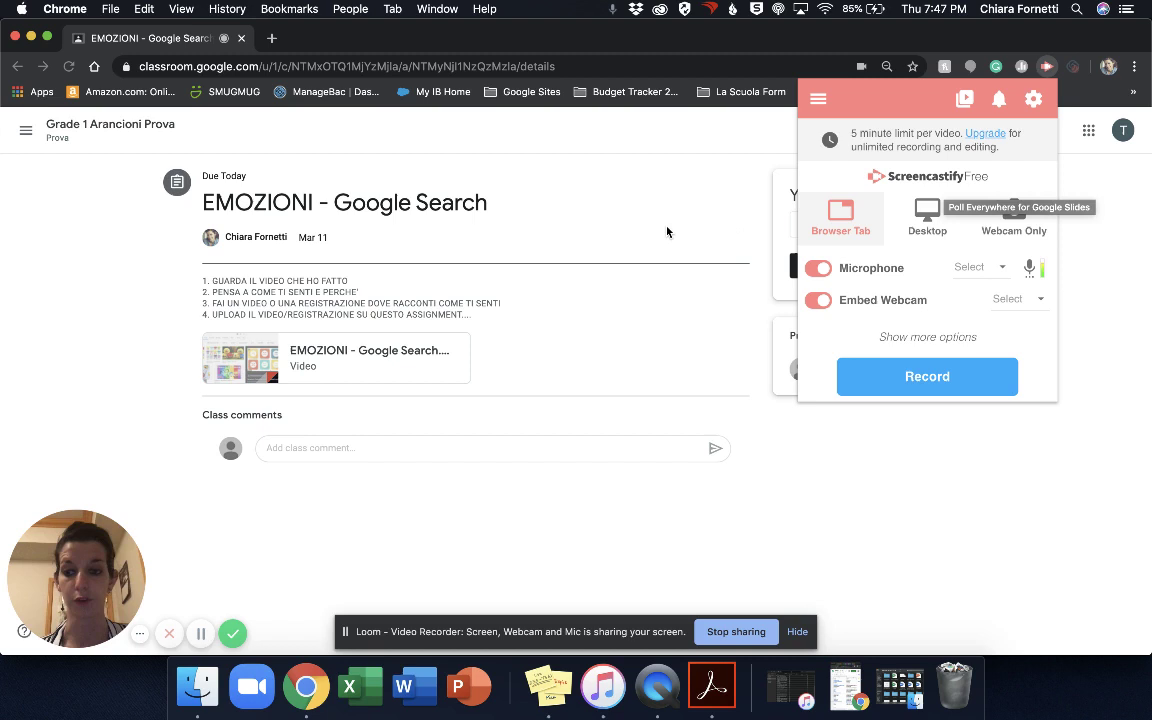
click(640, 181)
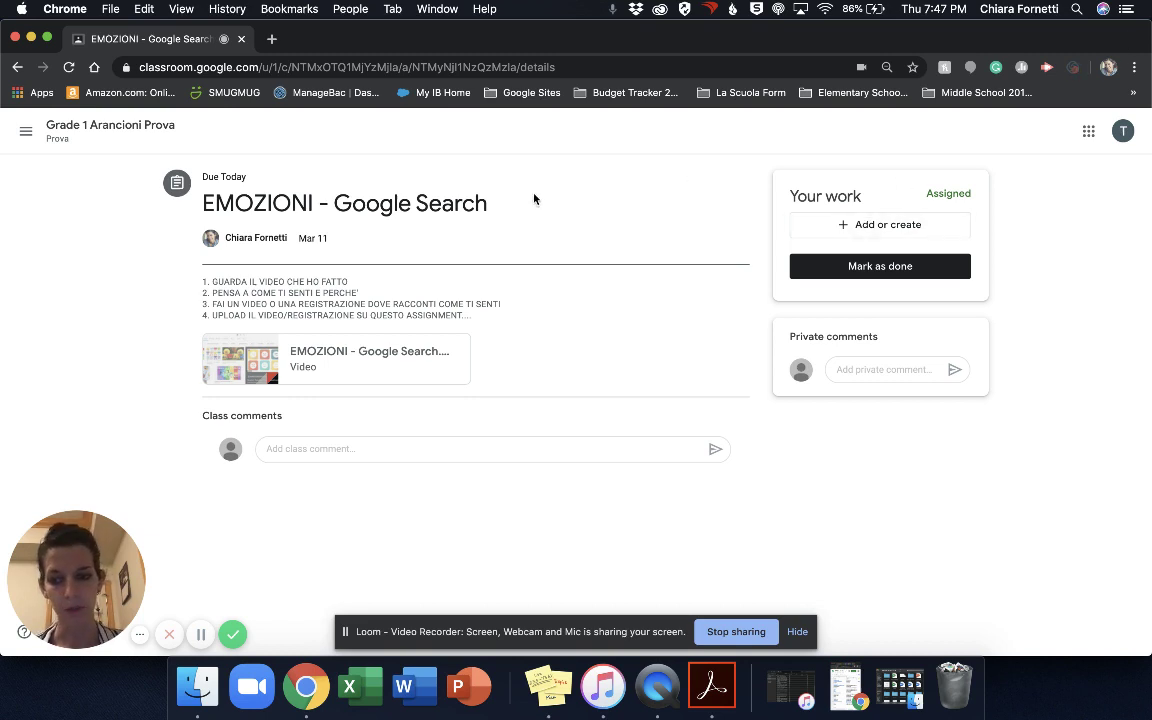
Start adding a file to the assignment's work, uncover the desktop, and preview the Cioccolato.mp4 video there.
click(861, 227)
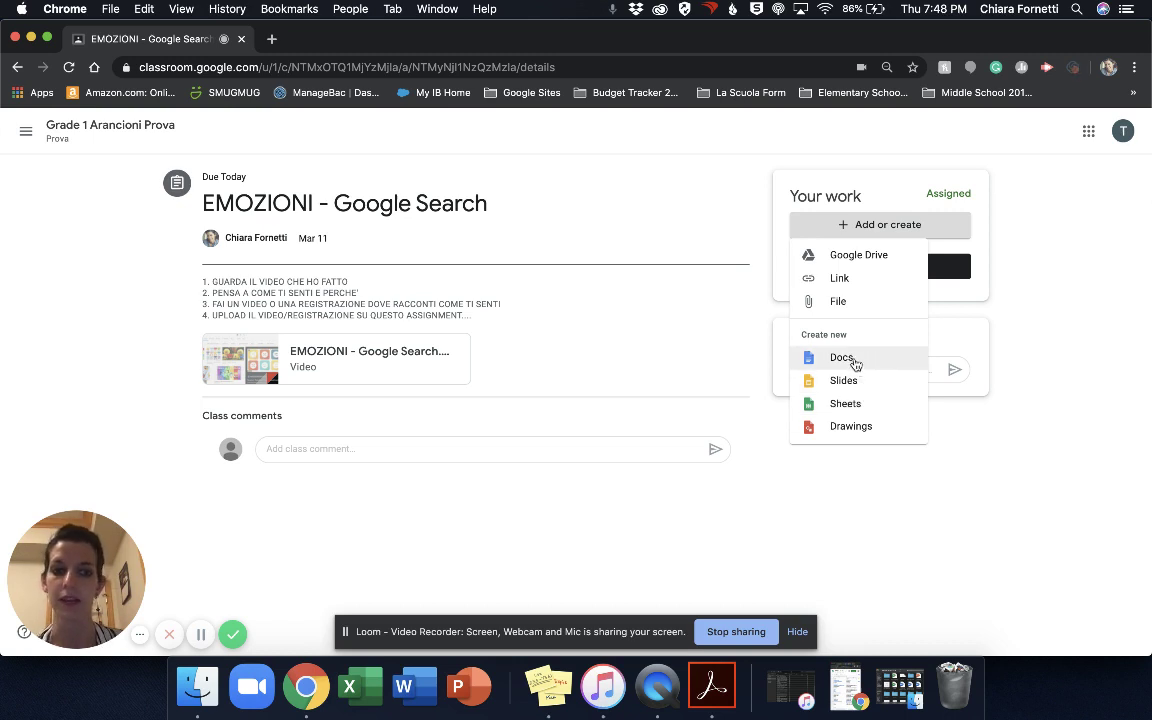
click(870, 304)
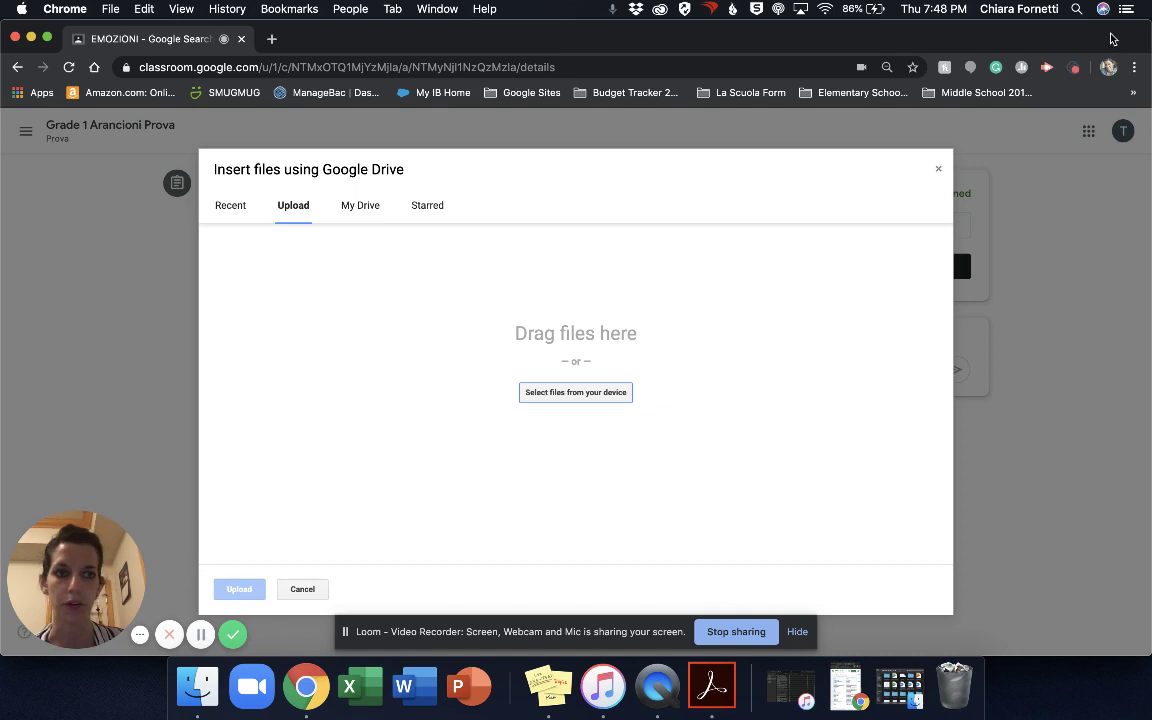
drag(1110, 38, 761, 36)
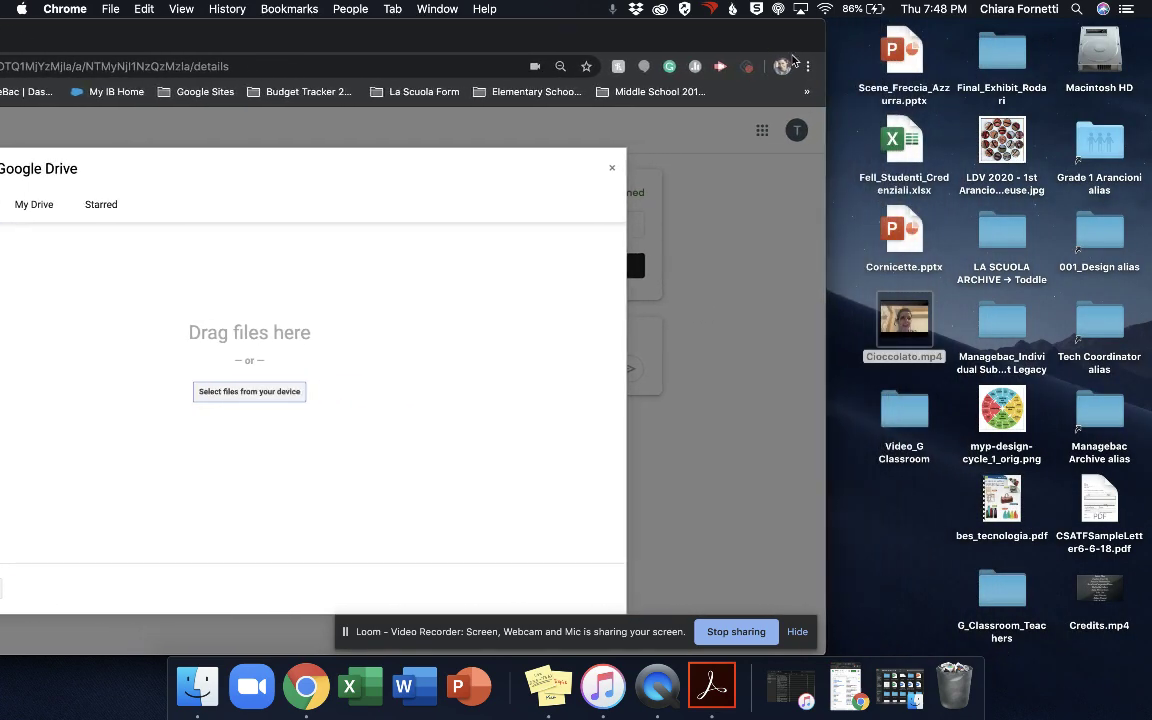
click(922, 330)
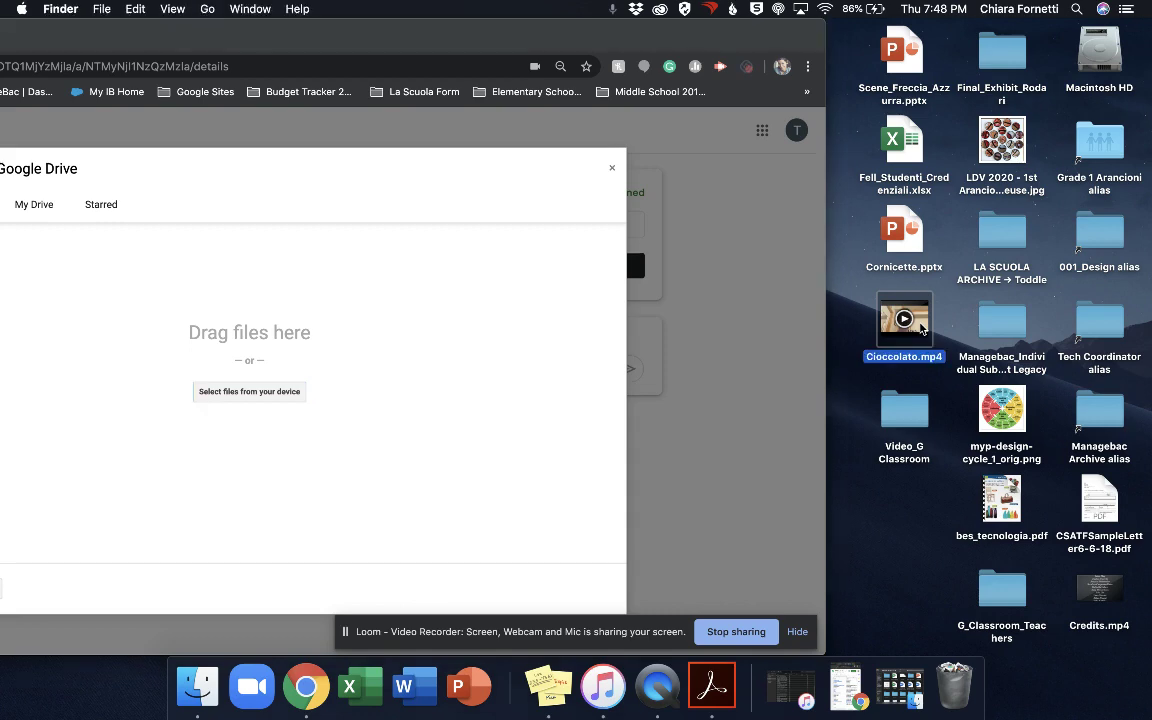
key(space)
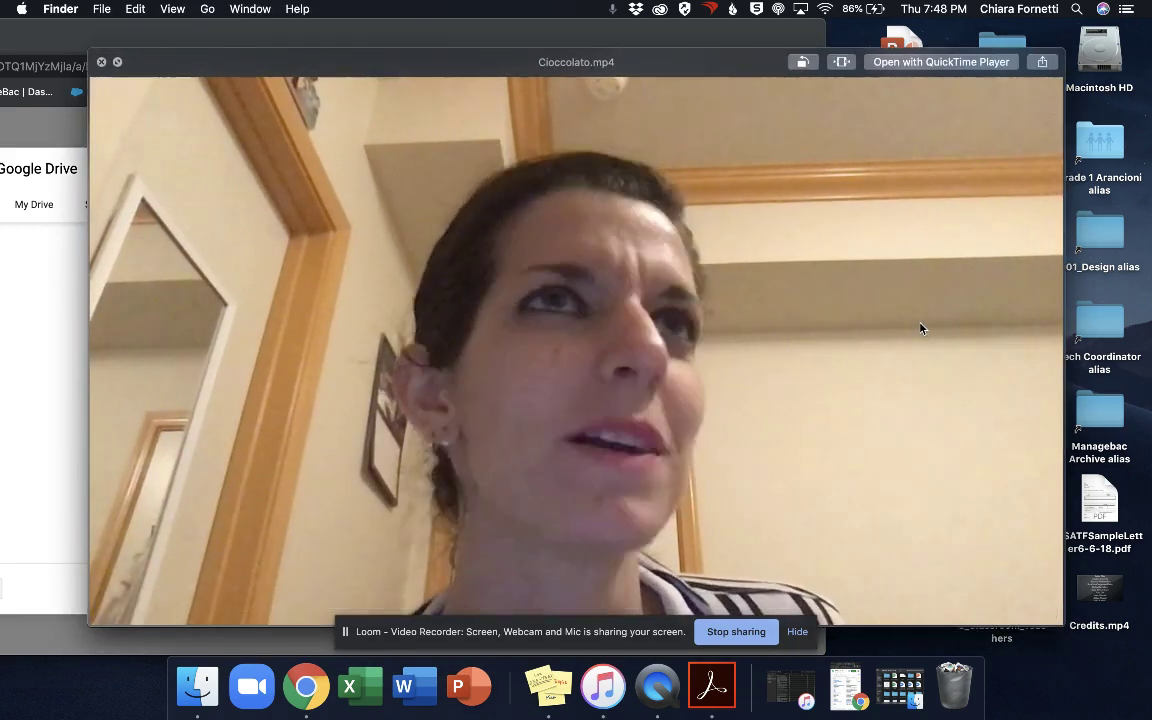
key(space)
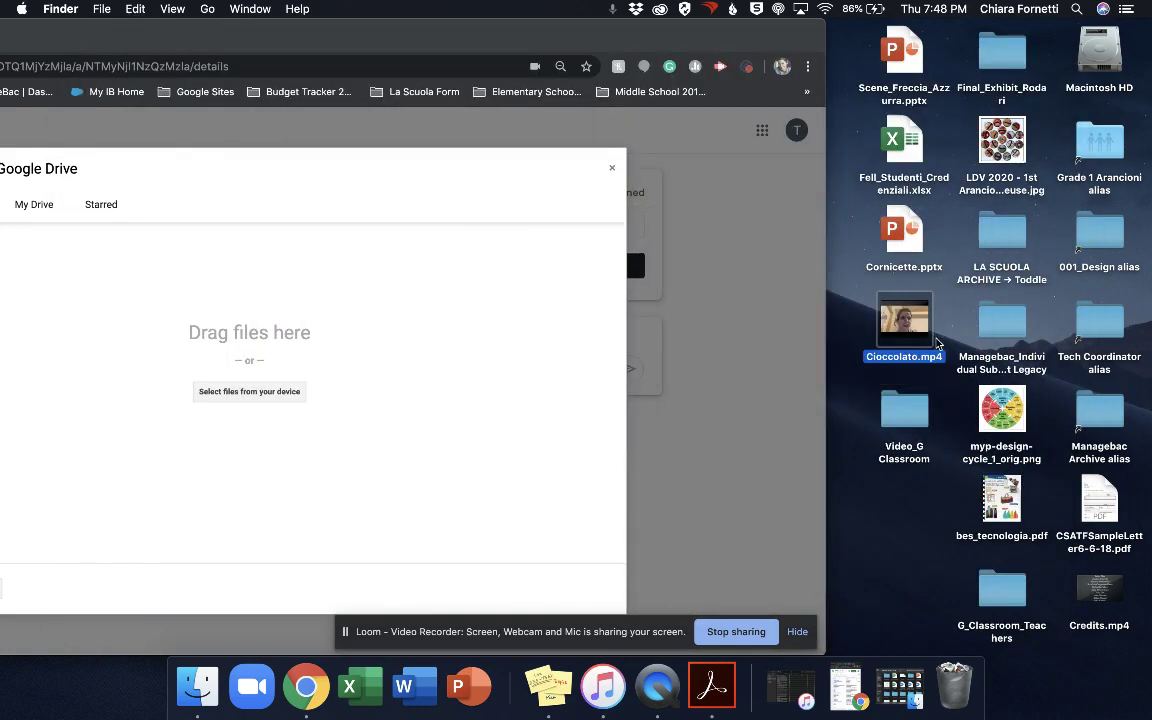
Upload Cioccolato.mp4 from the desktop as an attachment to the assignment's work.
drag(922, 328, 400, 365)
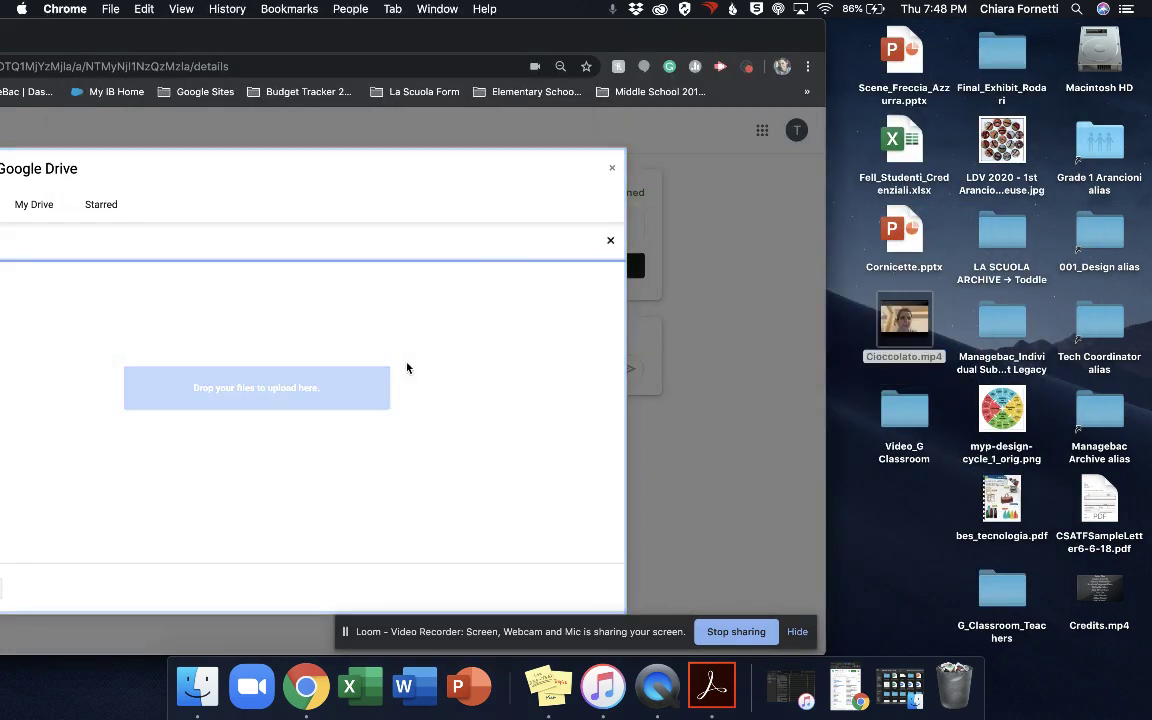
drag(543, 40, 884, 44)
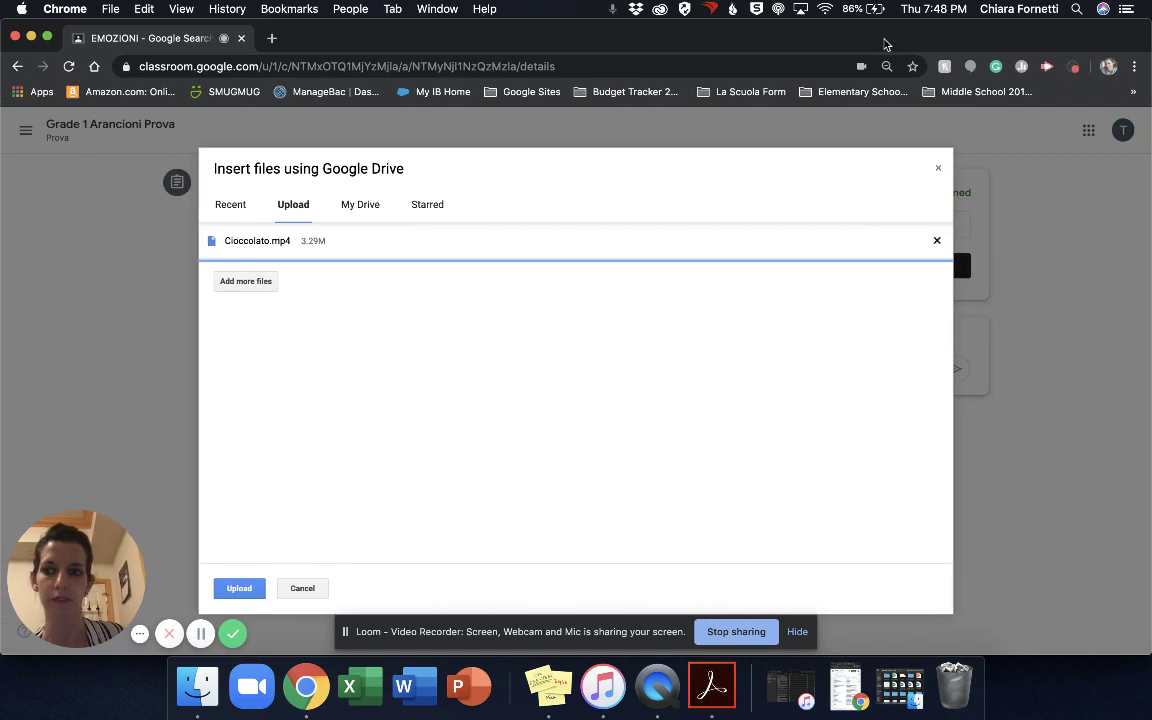
click(250, 593)
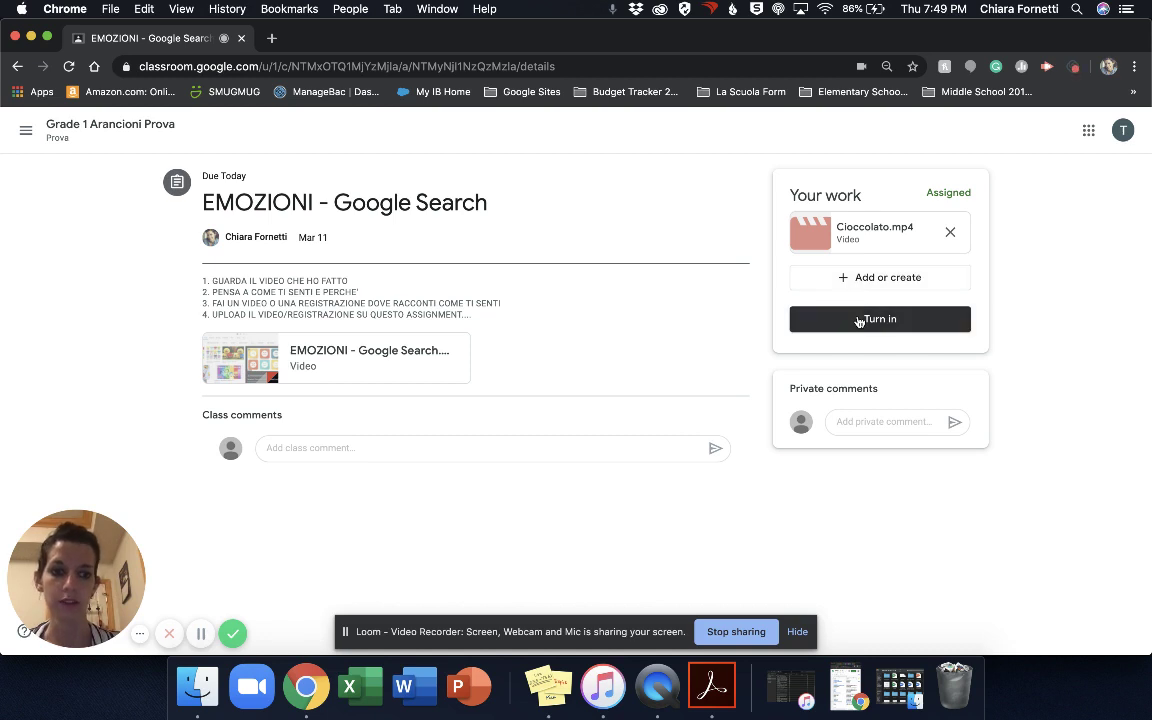
Turn in the EMOZIONI - Google Search assignment with the attached video and confirm the submission.
click(858, 320)
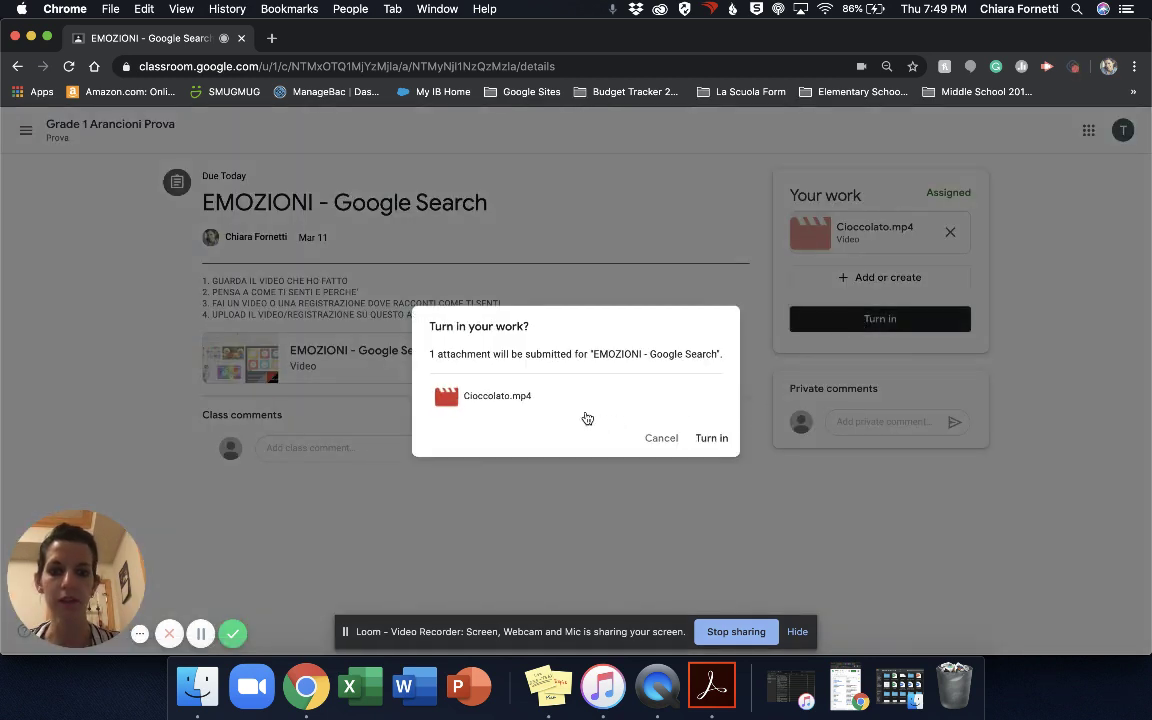
click(709, 438)
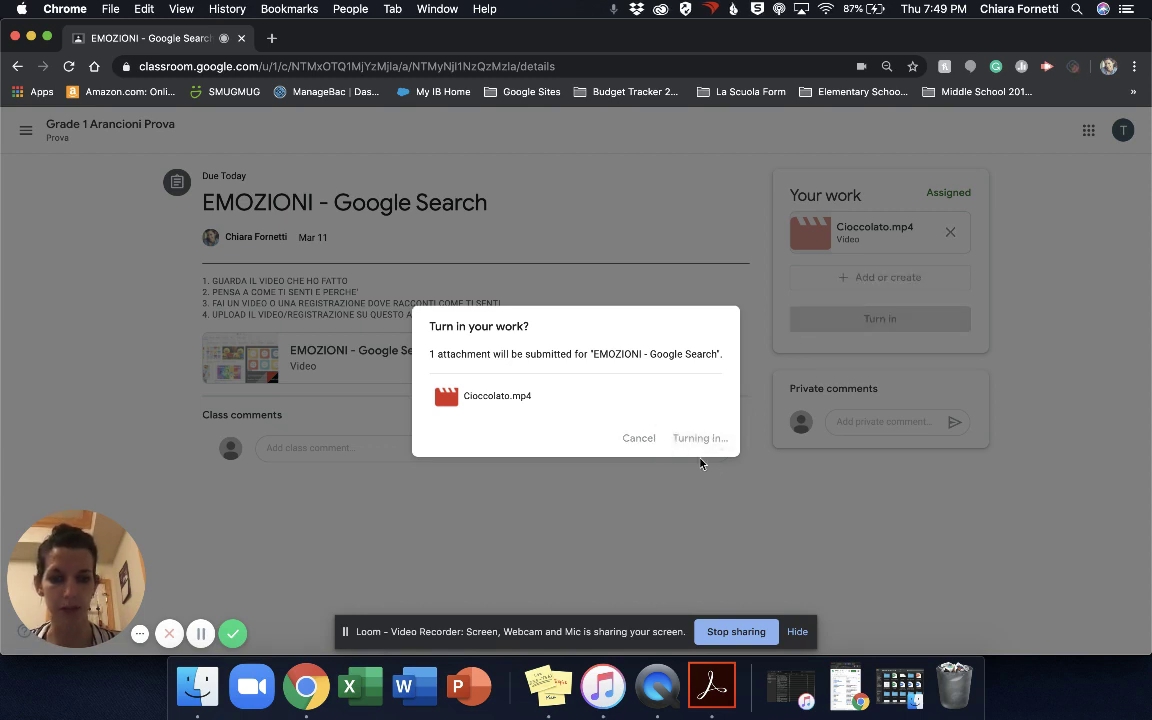